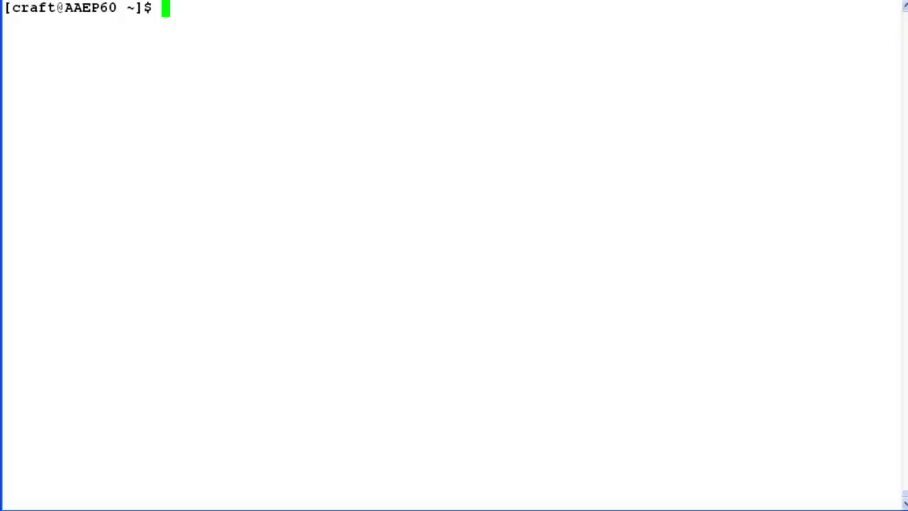
# - Switch to root with 'su - root' and move into the $AVAYA_HOME directory
pyautogui.write('su ')
pyautogui.write('- root')
pyautogui.press('Return')
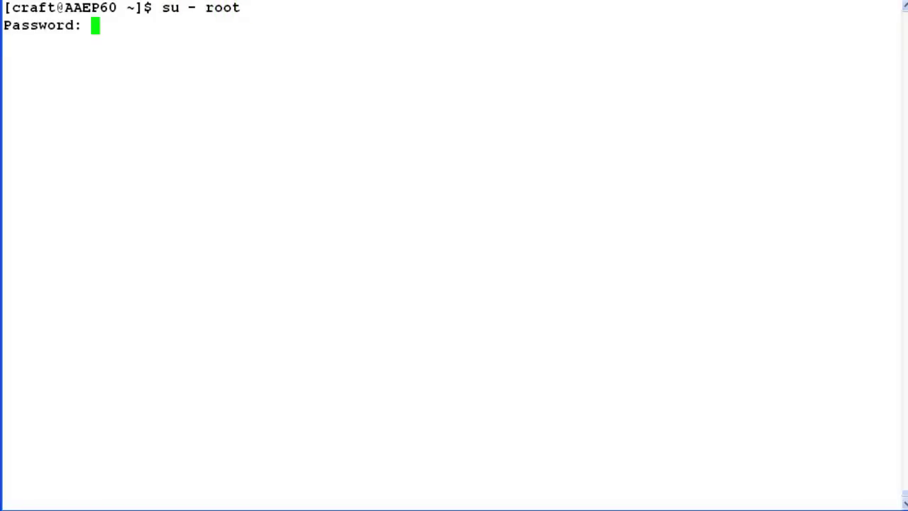
pyautogui.press('Return')
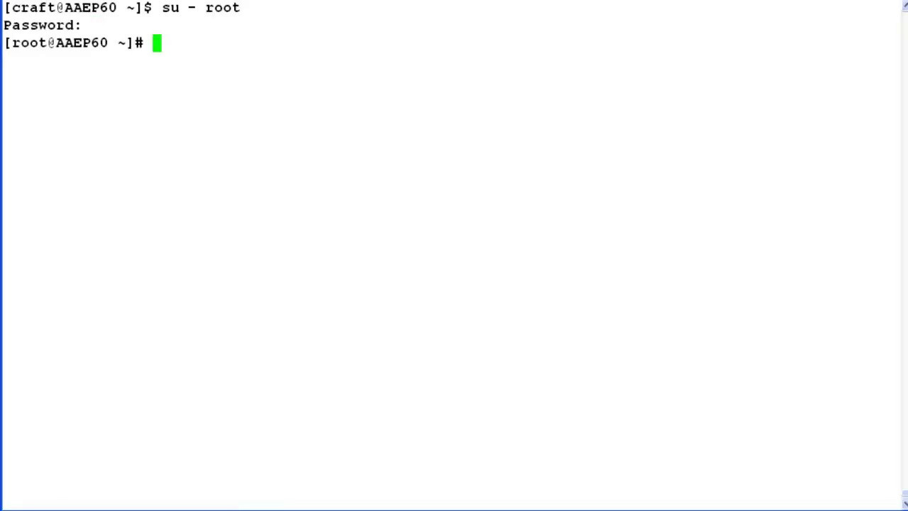
pyautogui.write('cd $AVAYA_HOME')
pyautogui.press('Return')
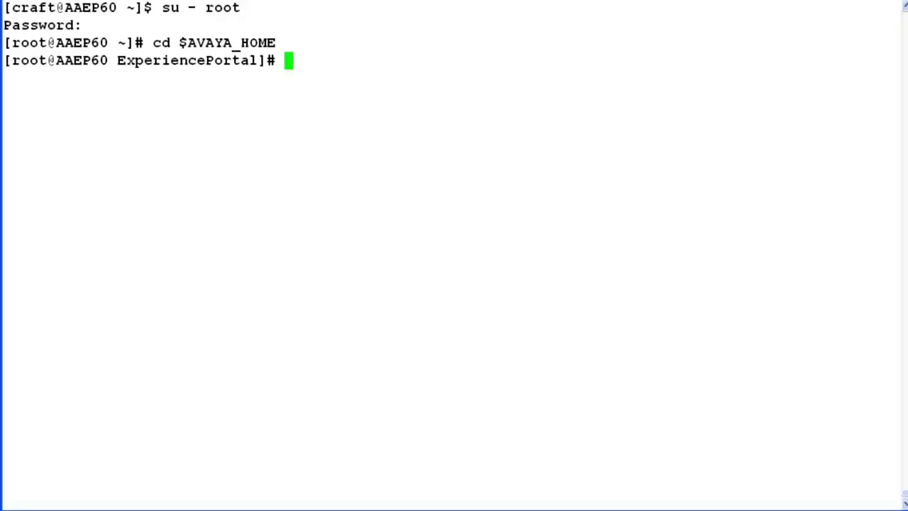
# - Check the current path, change into Support/AppServer, and list InstallAppServer.sh with the Tomcat archive
pyautogui.write('pwd')
pyautogui.press('Return')
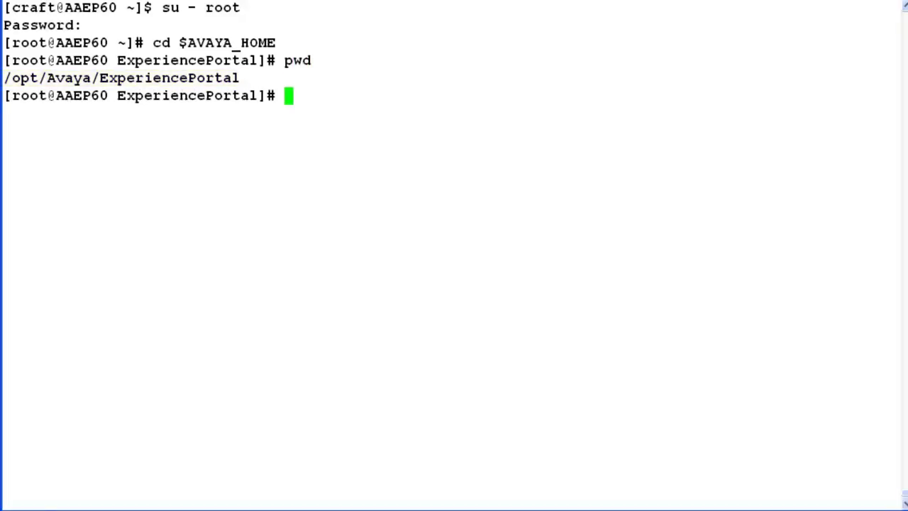
pyautogui.write('cd Sup')
pyautogui.press('Tab')
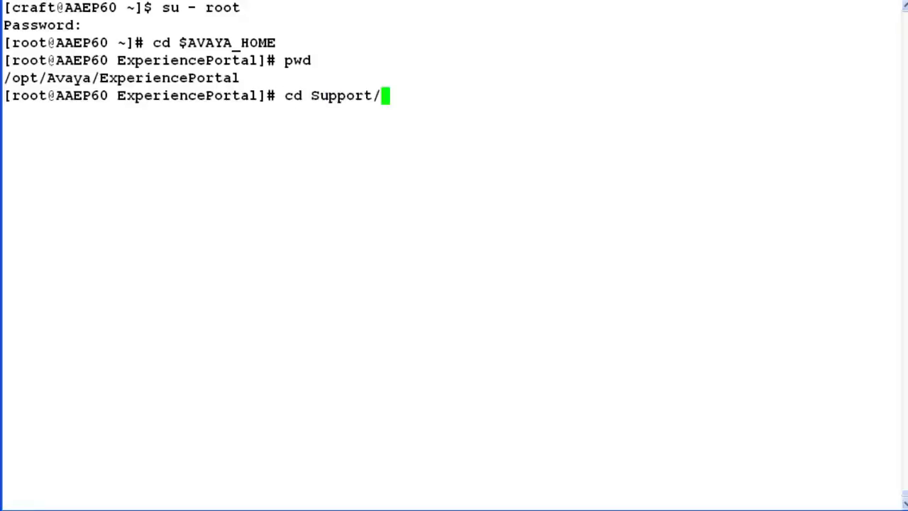
pyautogui.write('Ap')
pyautogui.press('Tab')
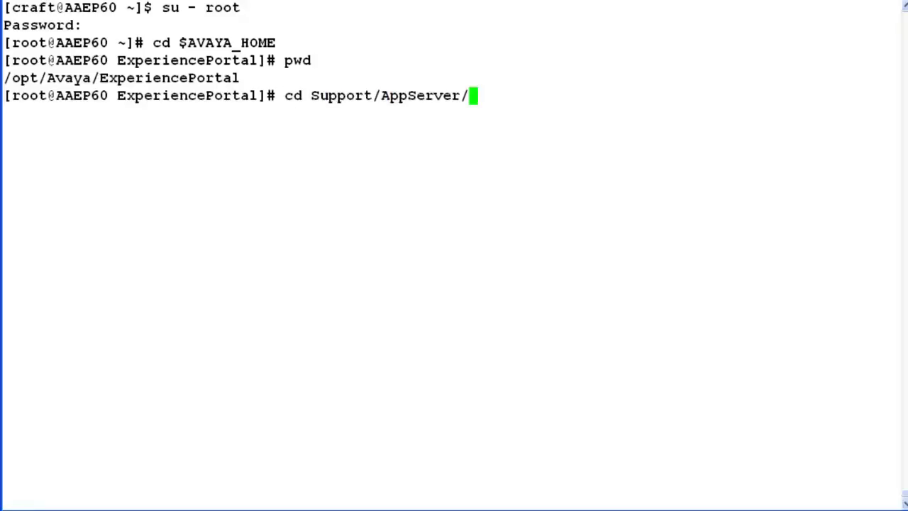
pyautogui.press('Return')
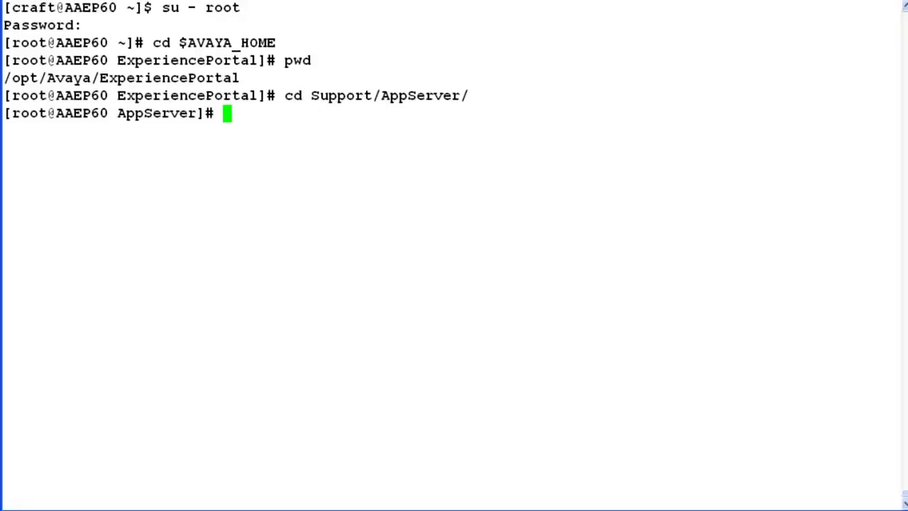
pyautogui.write('ls')
pyautogui.press('Return')
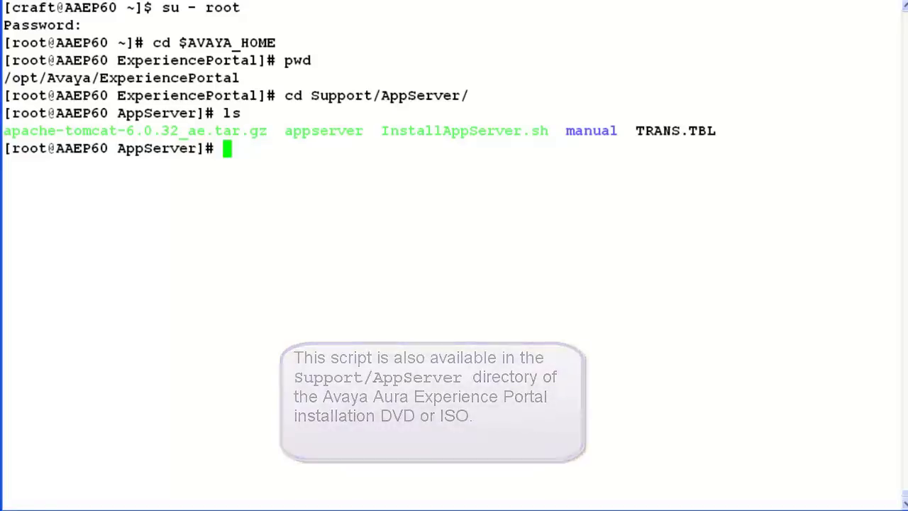
# - Create /opt/AppServer and run InstallAppServer.sh with /opt/AppServer/ as the target
pyautogui.write('mkdir /opt/AppServer')
pyautogui.press('Return')
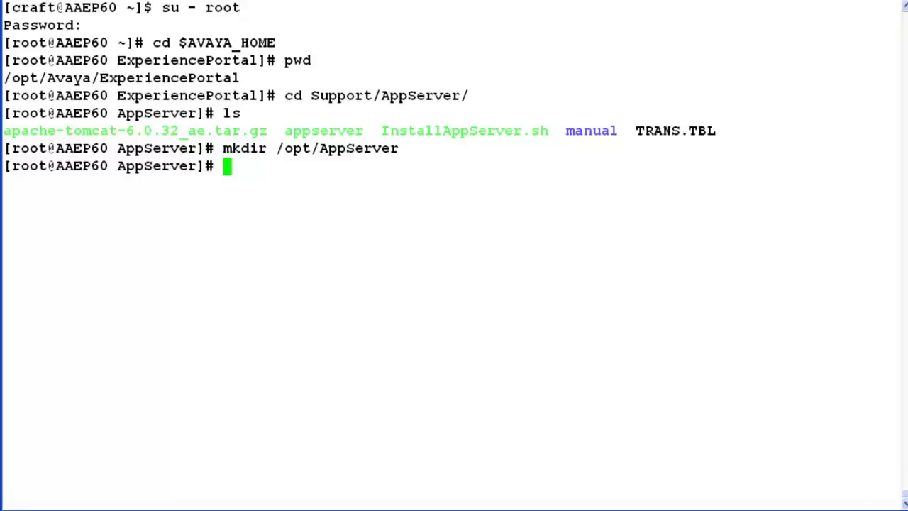
pyautogui.write('bash I')
pyautogui.press('Tab')
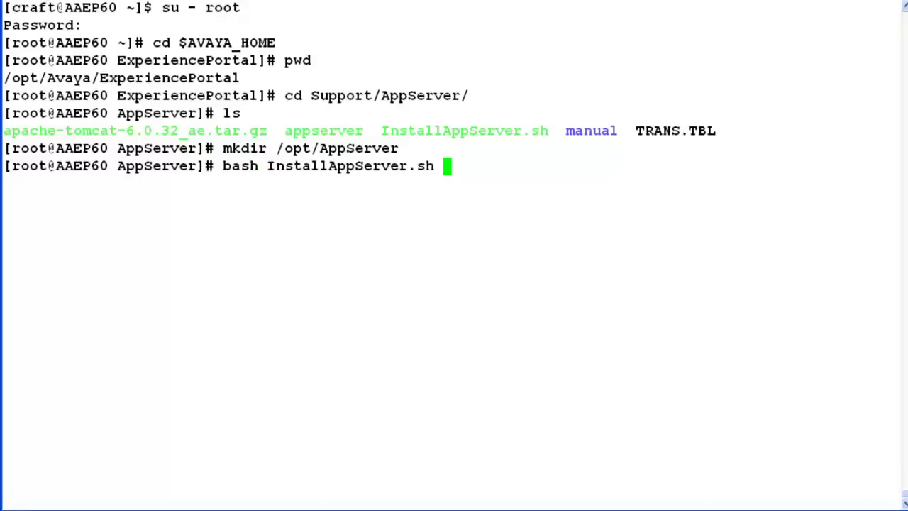
pyautogui.write('/opt/A')
pyautogui.press('Tab')
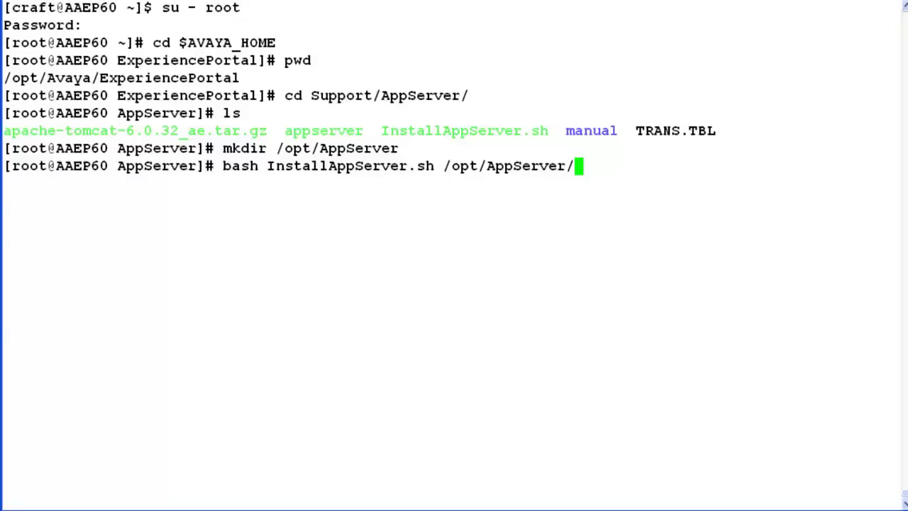
pyautogui.press('Return')
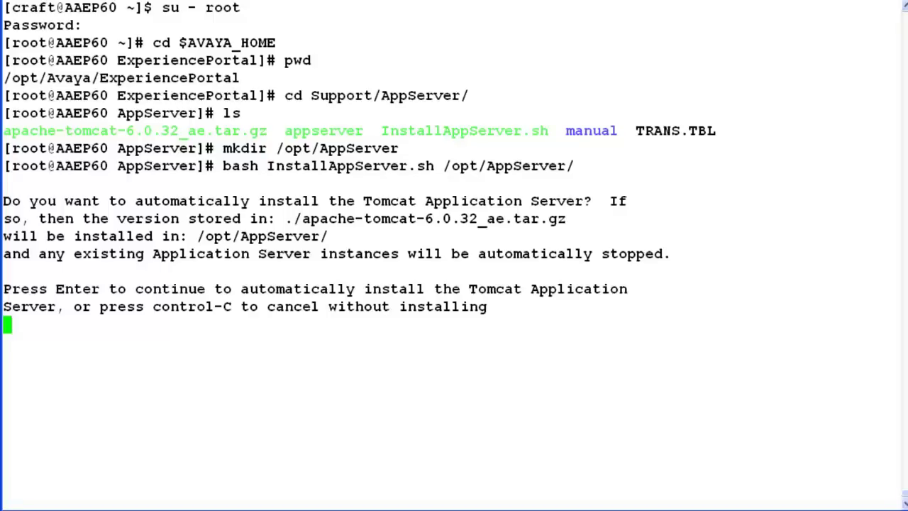
# - Continue the automatic Tomcat 6.0.32 installation and answer 'y' to restart the EPM
pyautogui.press('Return')
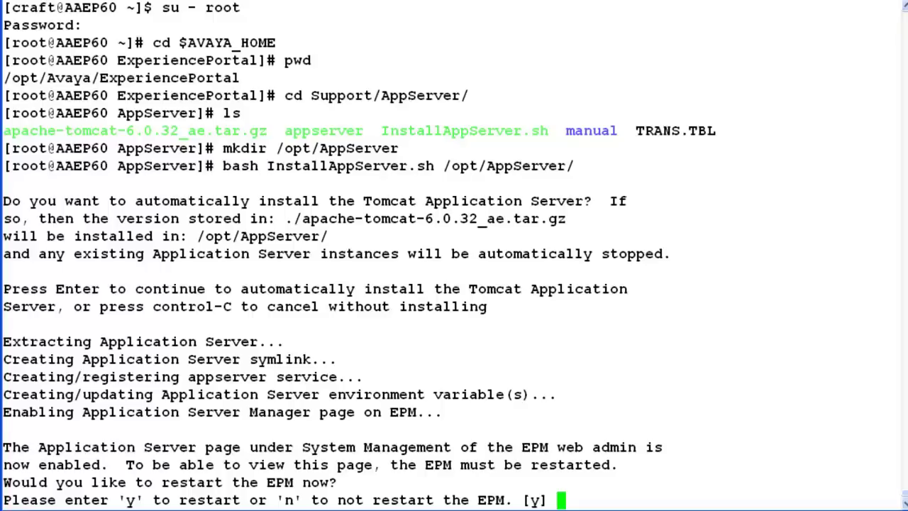
pyautogui.write('y')
pyautogui.press('Return')
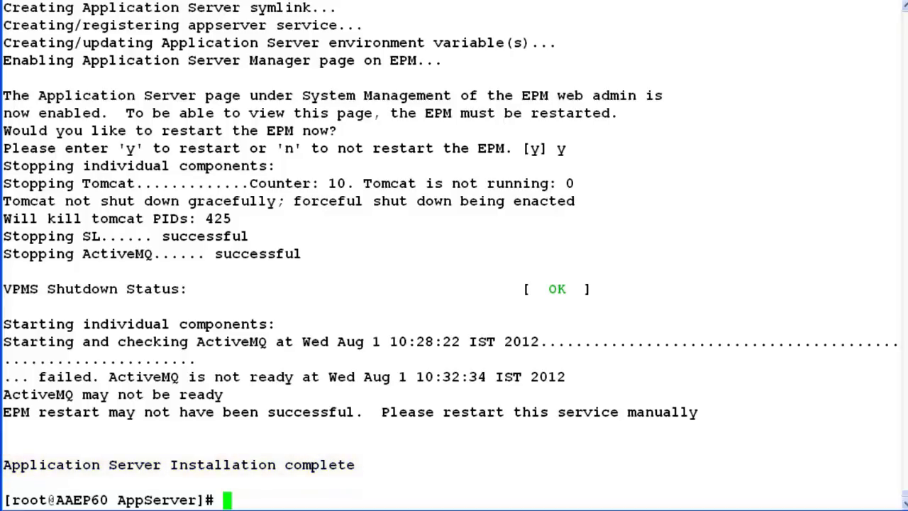
# - Clear the screen, confirm the appserver service is stopped, then start it
pyautogui.hotkey('ctrl', 'l')
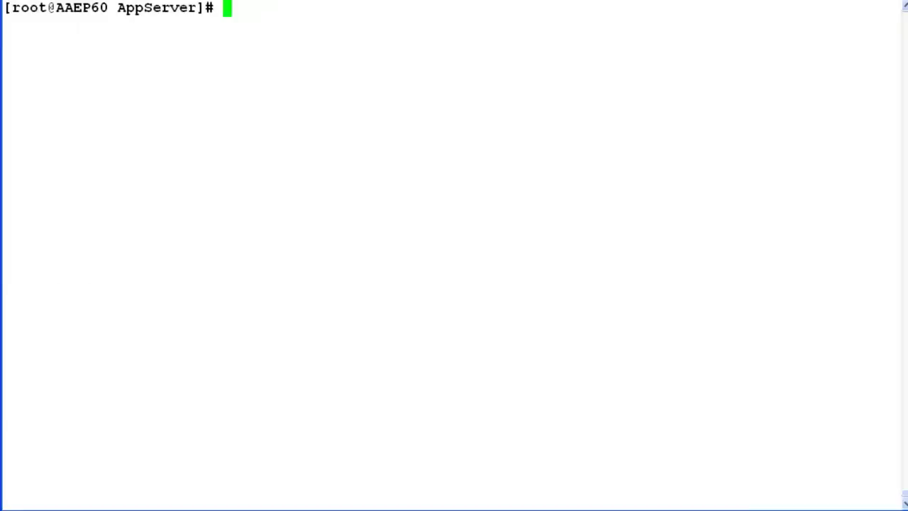
pyautogui.write('/sbin/service ')
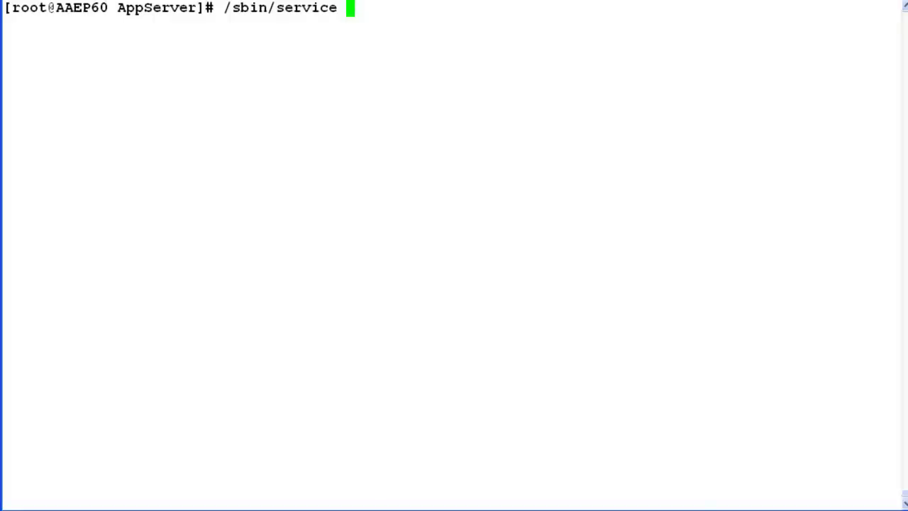
pyautogui.write('appserver ')
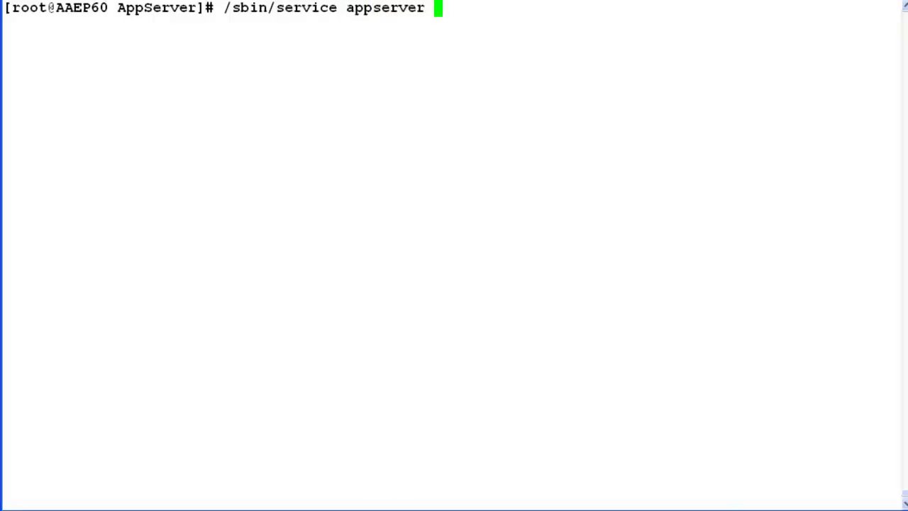
pyautogui.write('status')
pyautogui.press('Return')
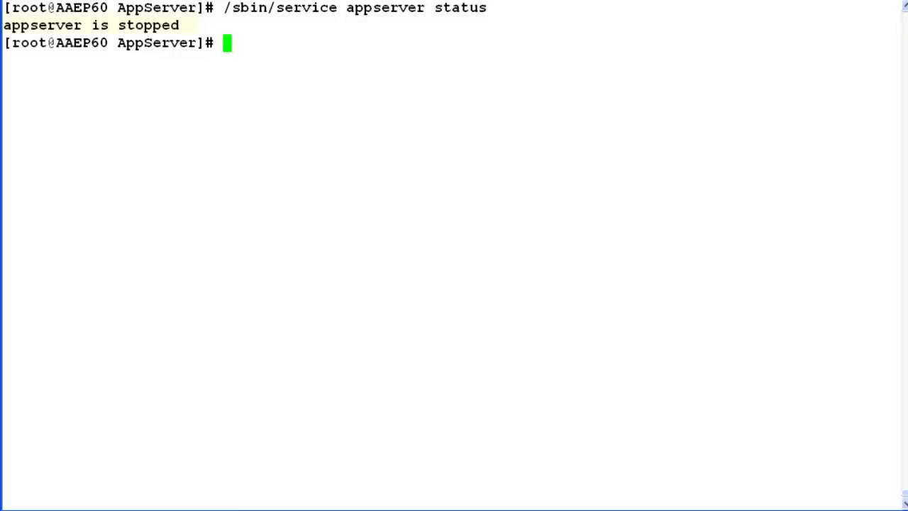
pyautogui.write('/sbin/se')
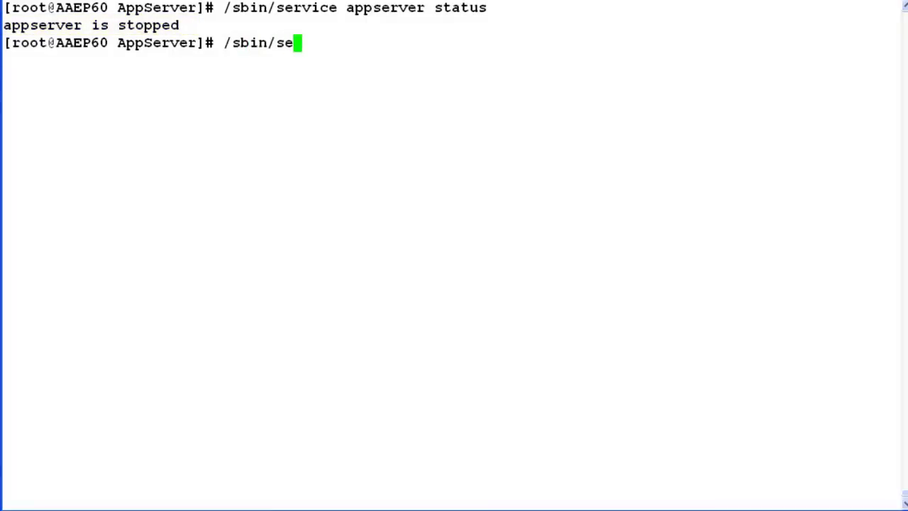
pyautogui.write('rvice ap')
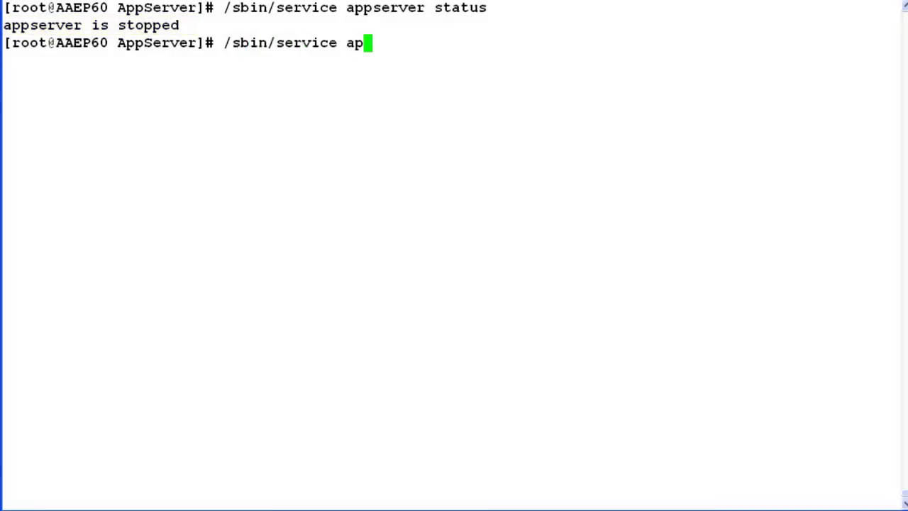
pyautogui.write('pserver ')
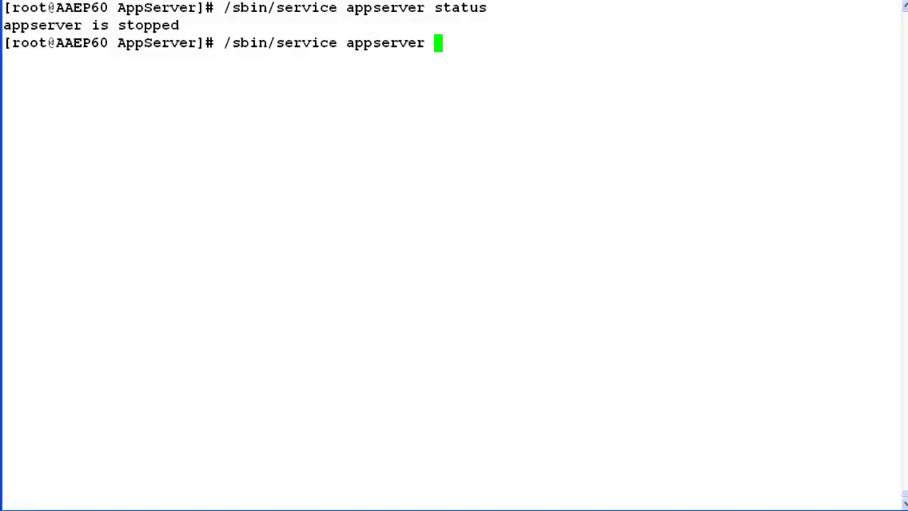
pyautogui.write('start')
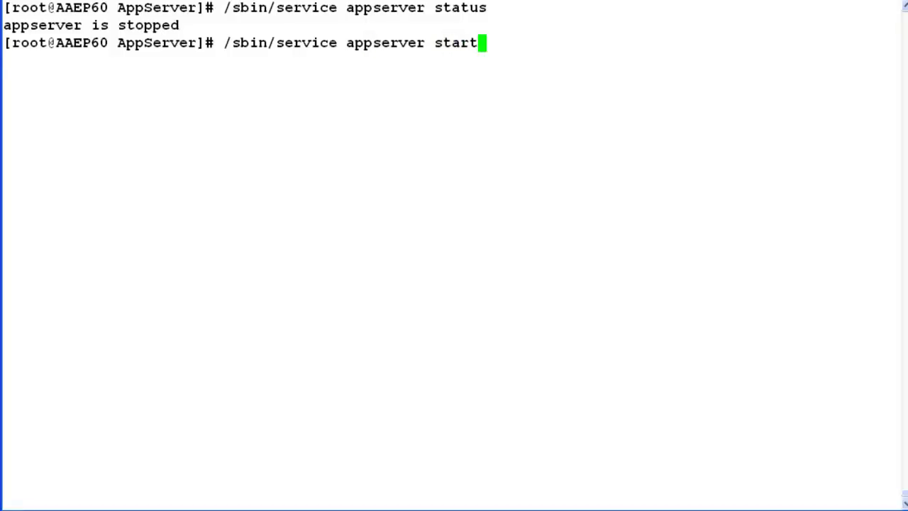
pyautogui.press('Return')
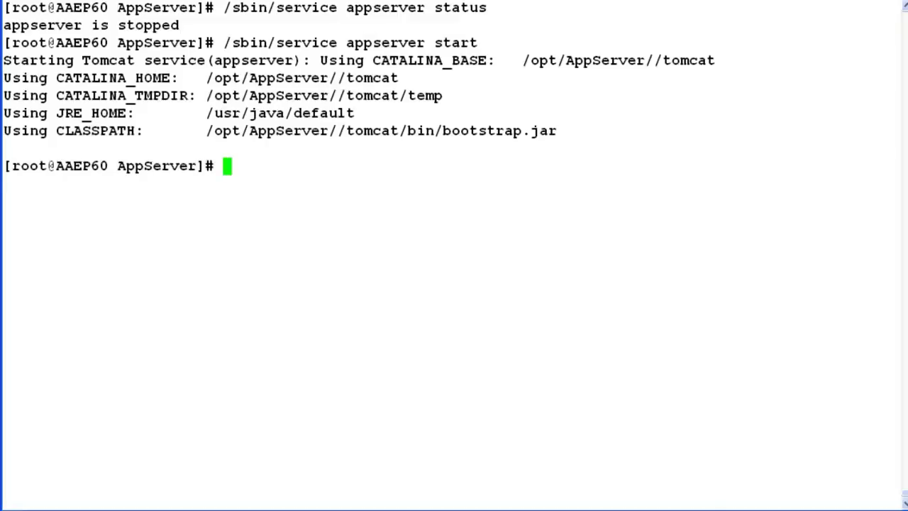